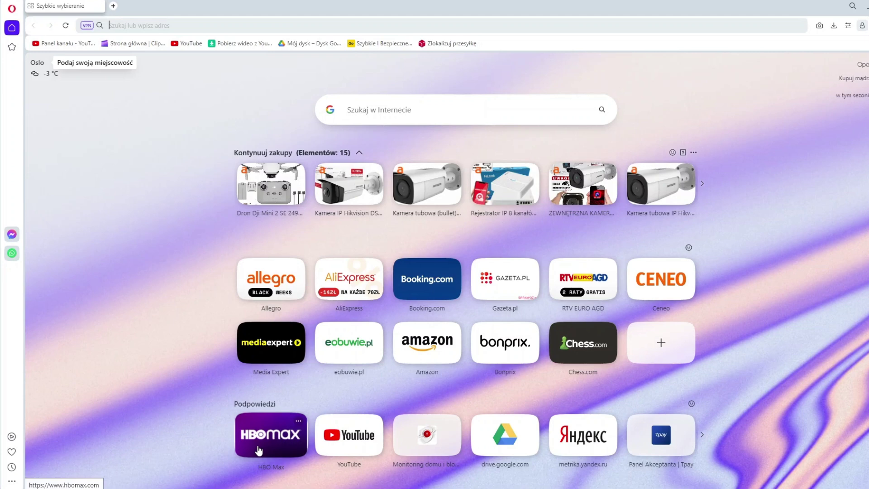
- Try loading the camera at 192.168.1.64 in Opera; the connection times out
type("192")
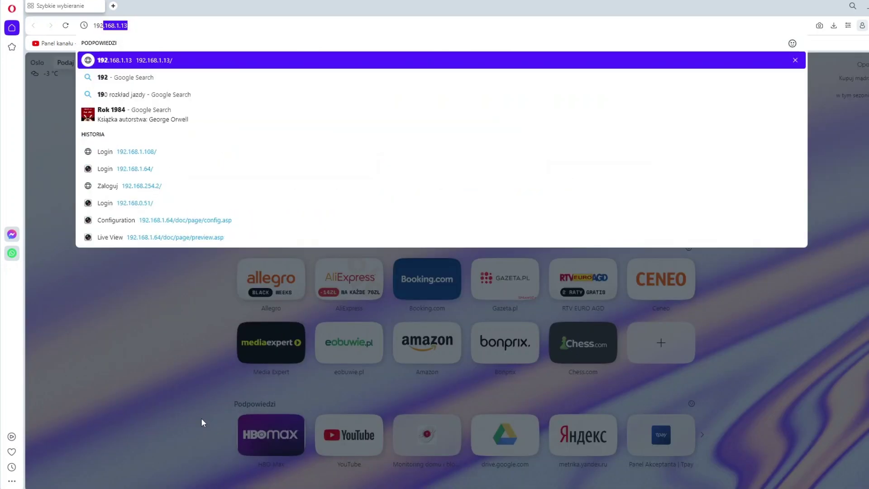
type(".168.1.")
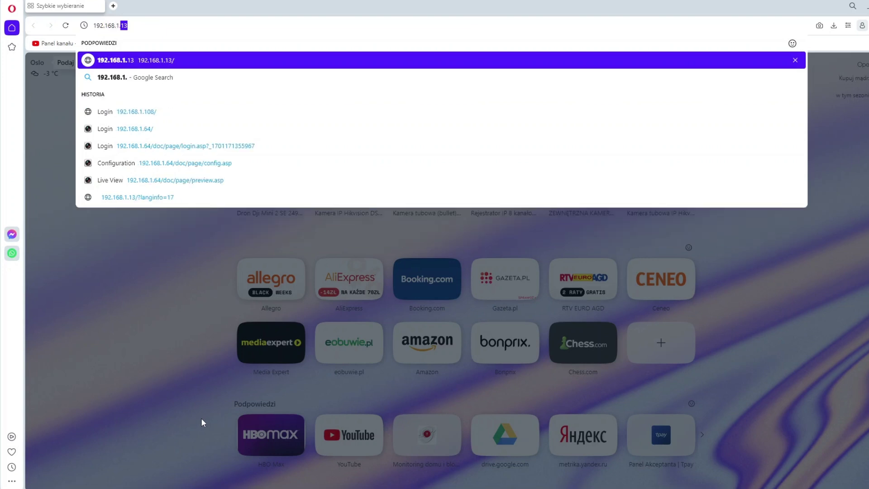
type("64")
key("Return")
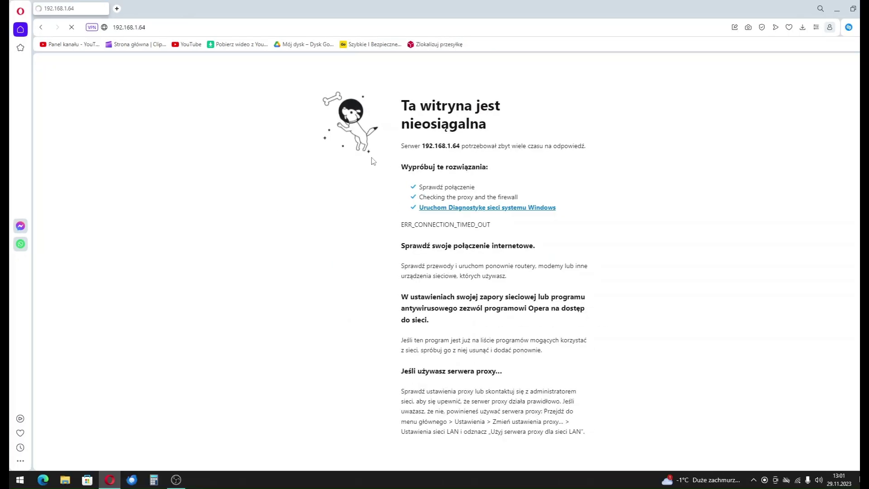
right_click(801, 480)
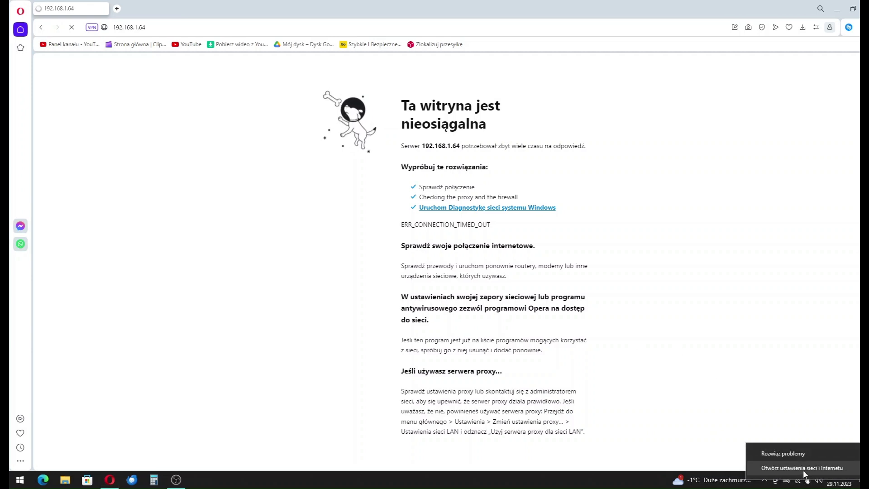
- Open the Ethernet 2 adapter's properties and select its TCP/IPv4 protocol entry
left_click(801, 470)
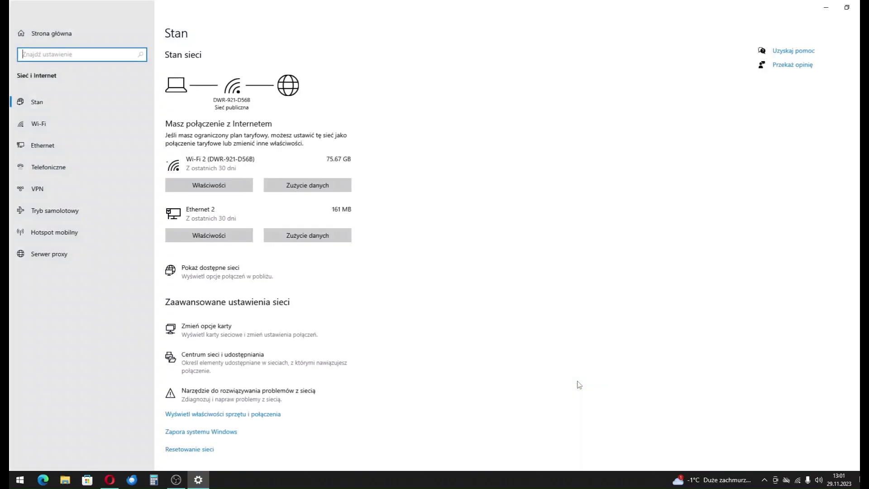
left_click(209, 334)
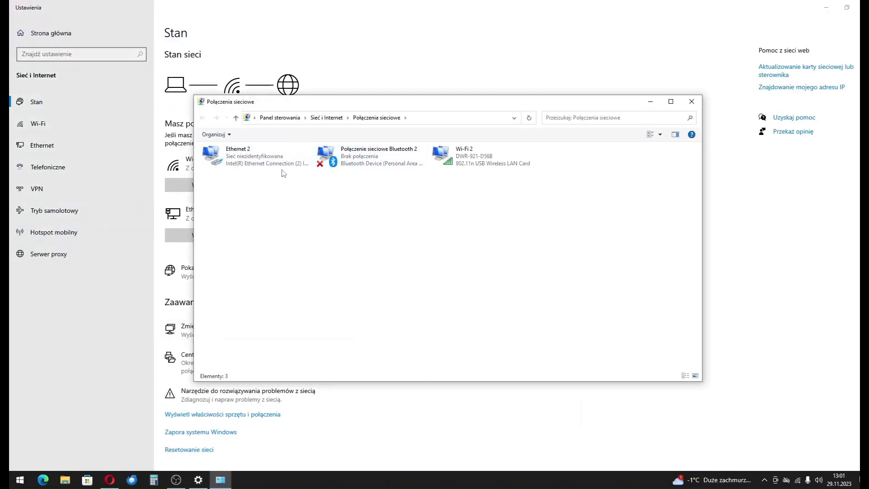
left_click(240, 156)
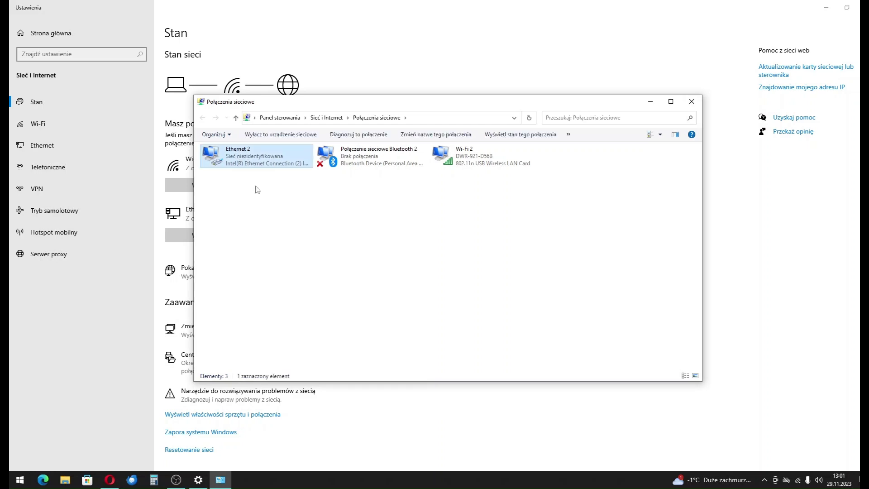
right_click(250, 159)
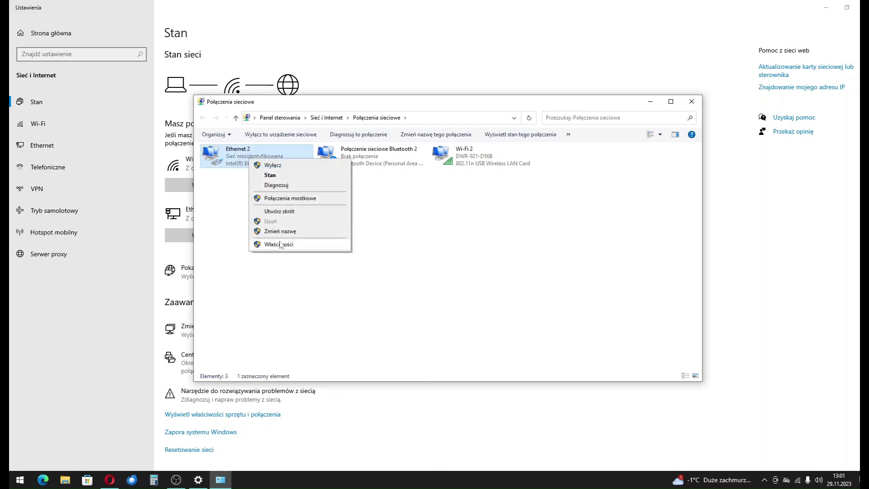
left_click(279, 244)
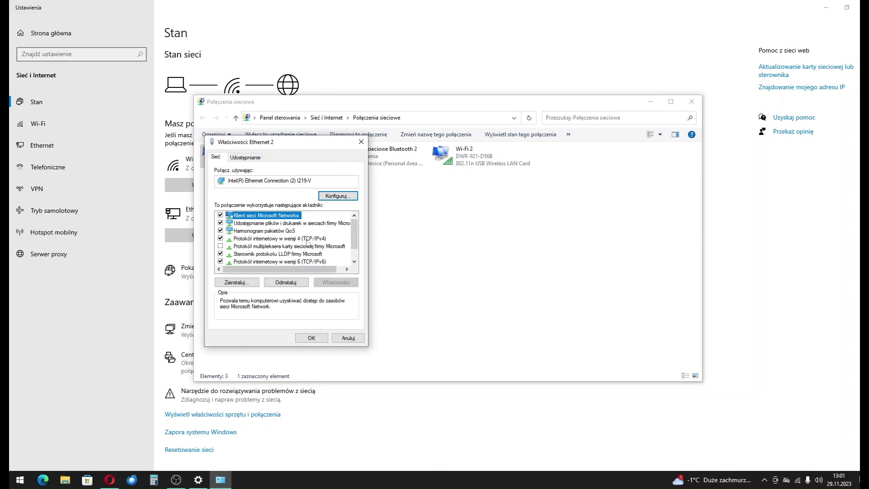
left_click(280, 238)
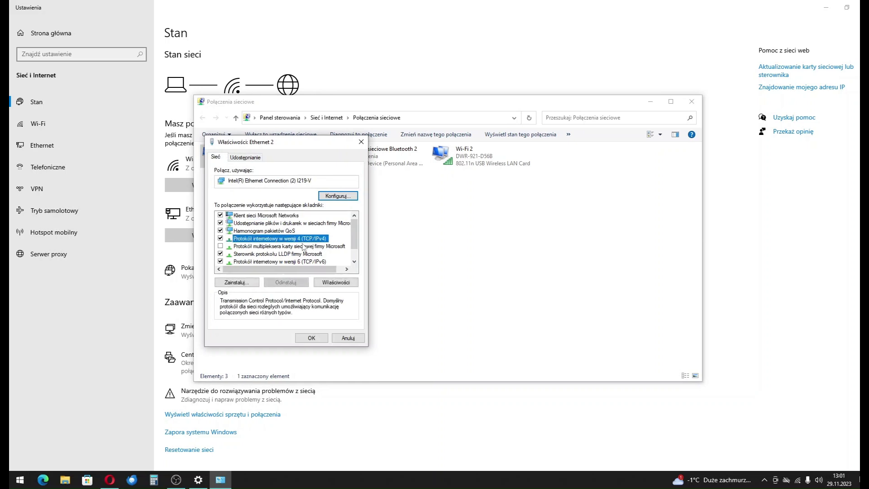
- Give Ethernet 2 static IPv4 192.168.1.100, mask 255.255.255.0, gateway 192.168.1.1, and apply
double_click(288, 240)
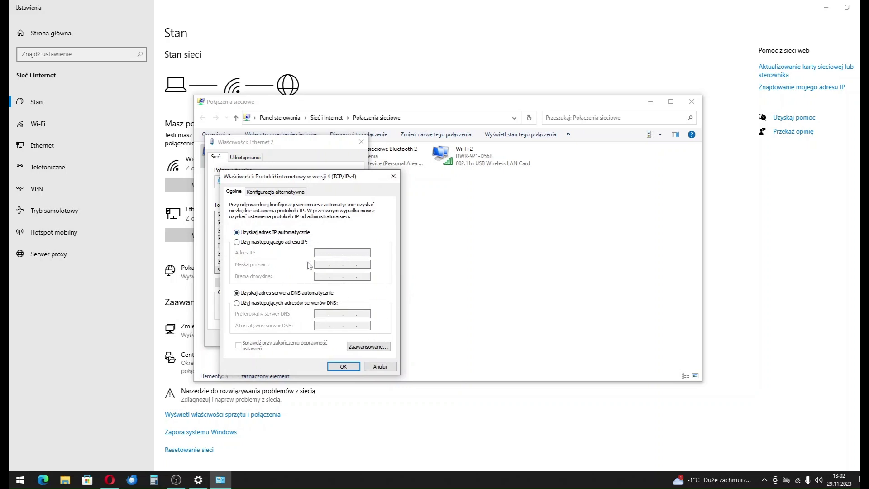
left_click(288, 242)
type("192 . 168 . 1 .")
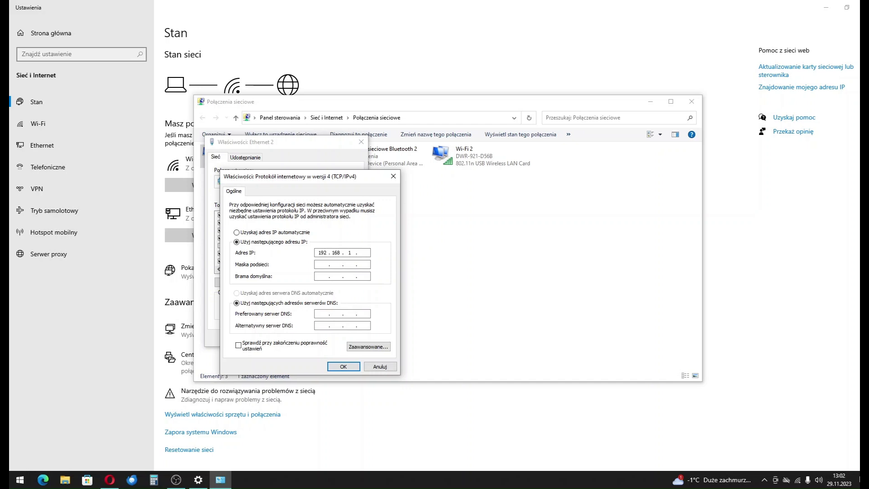
left_click(339, 264)
left_click(343, 275)
type("192.168.1")
left_click(356, 253)
type("100")
left_click(362, 276)
type("1")
left_click(351, 369)
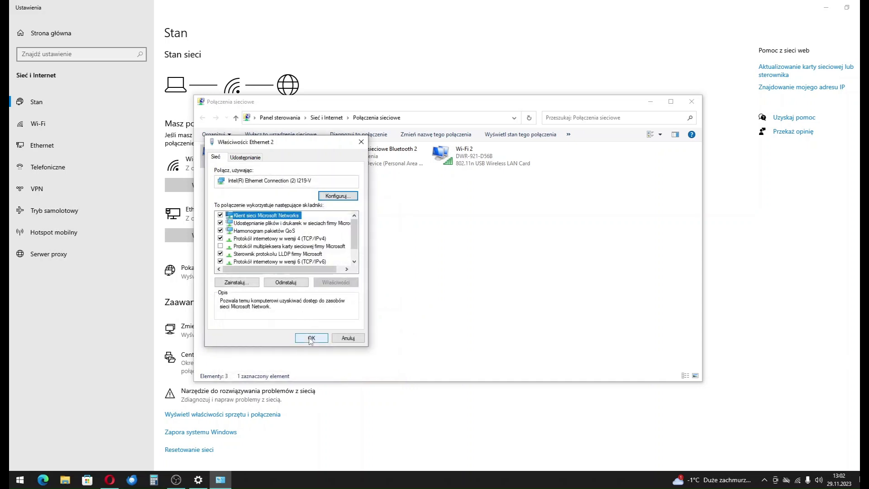
left_click(310, 341)
left_click(692, 102)
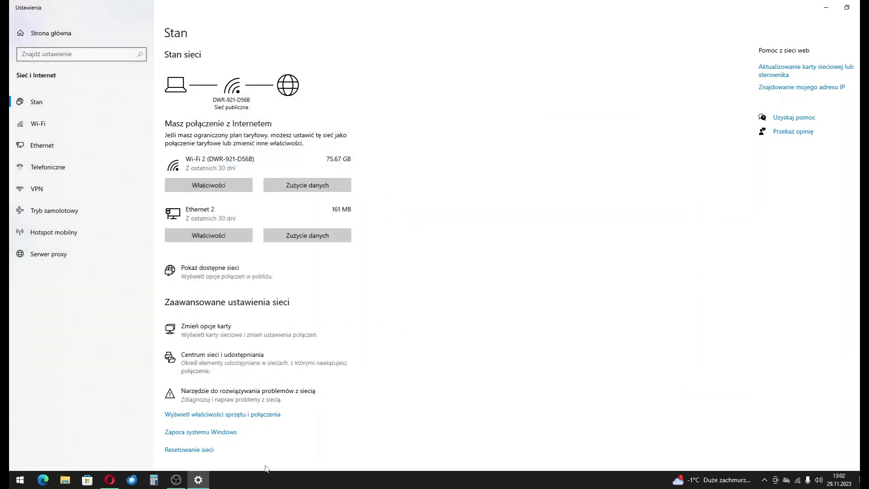
- Reload the camera page in Opera and activate the admin account with a new password
mouse_move(109, 479)
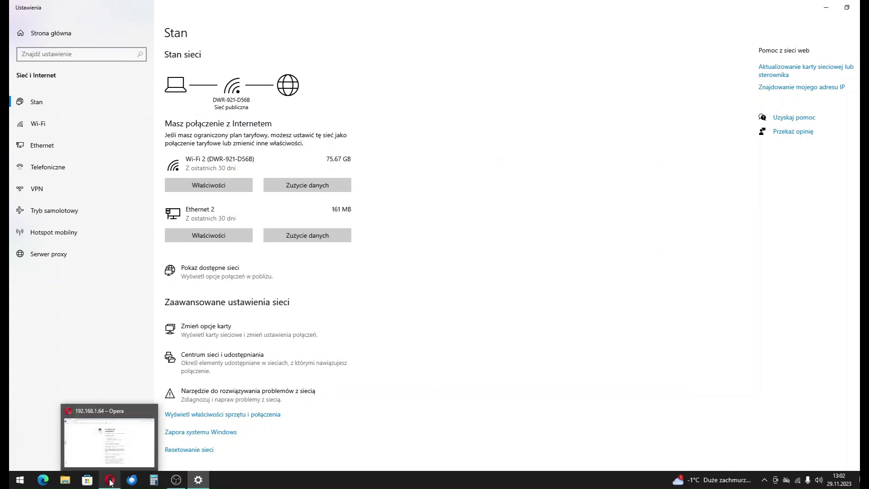
left_click(111, 448)
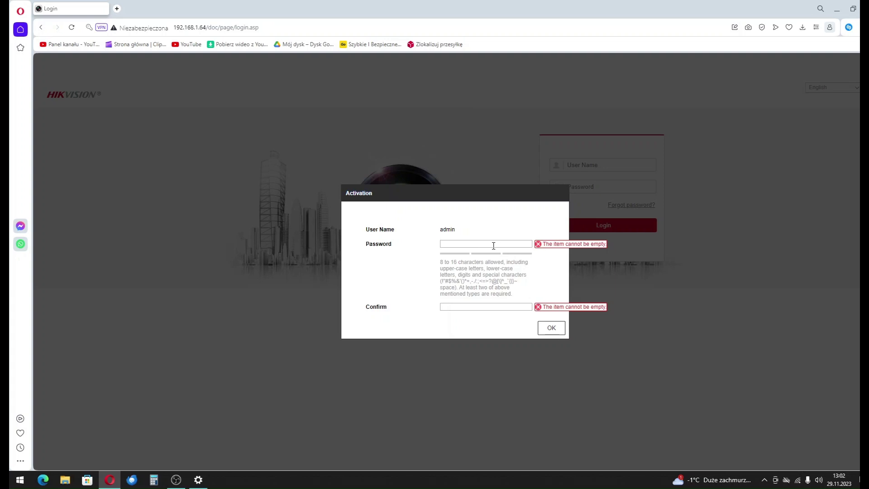
type("ad")
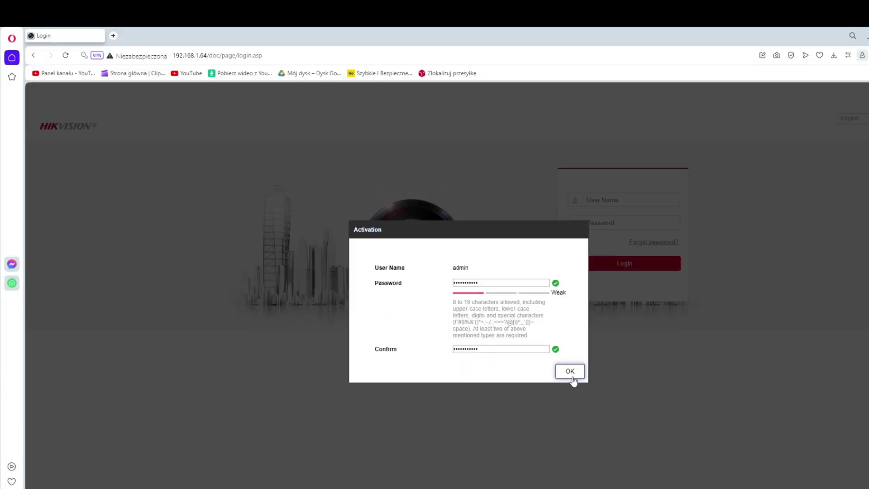
left_click(551, 327)
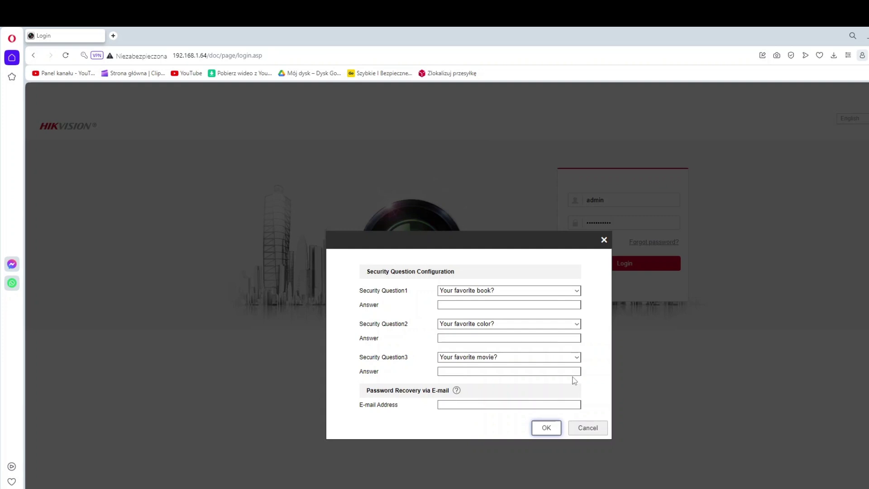
- Complete the security questions and recovery e-mail, then log in to Live View
left_click(455, 404)
left_click(594, 430)
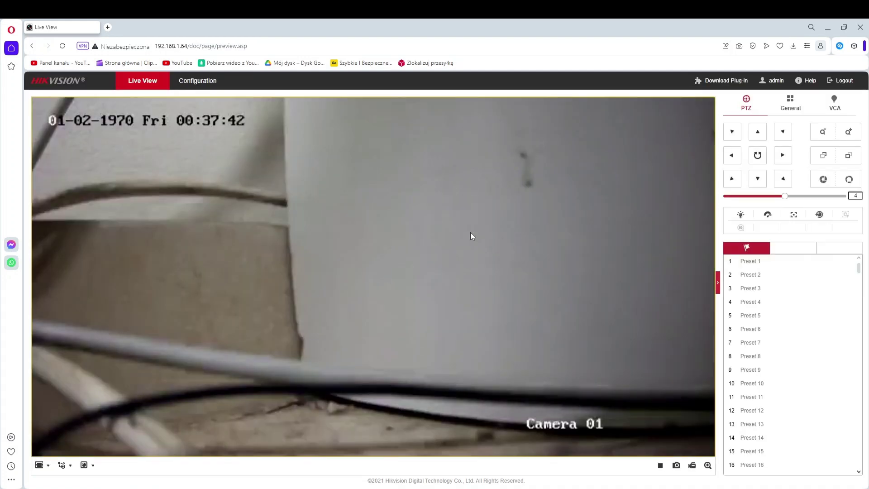
- Open Configuration and view the recording schedule and Storage Management's HDD and quota settings
left_click(213, 84)
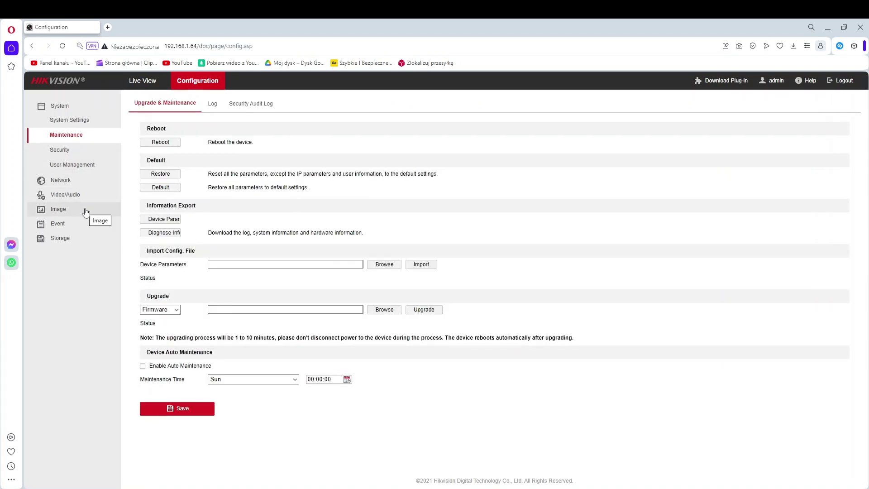
left_click(69, 240)
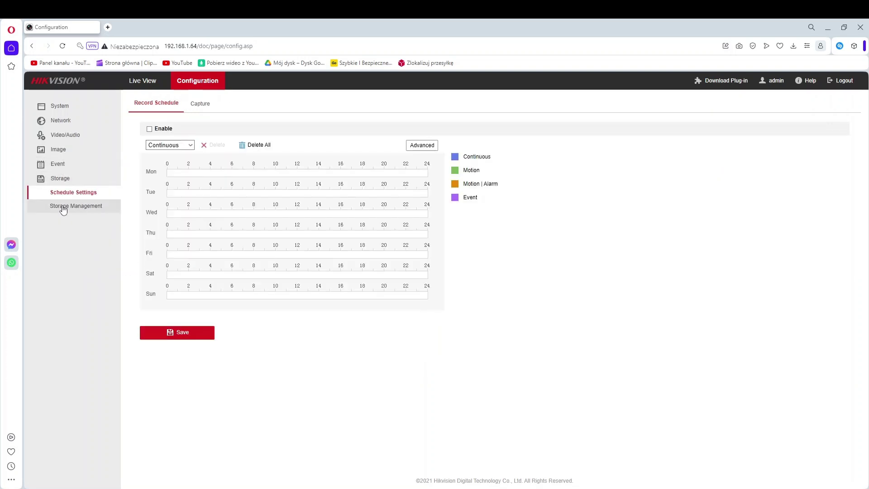
left_click(75, 207)
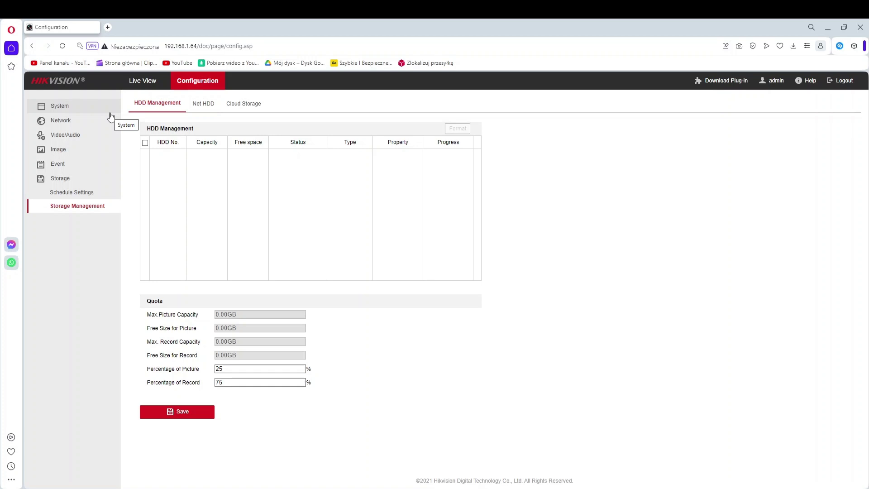
left_click(87, 137)
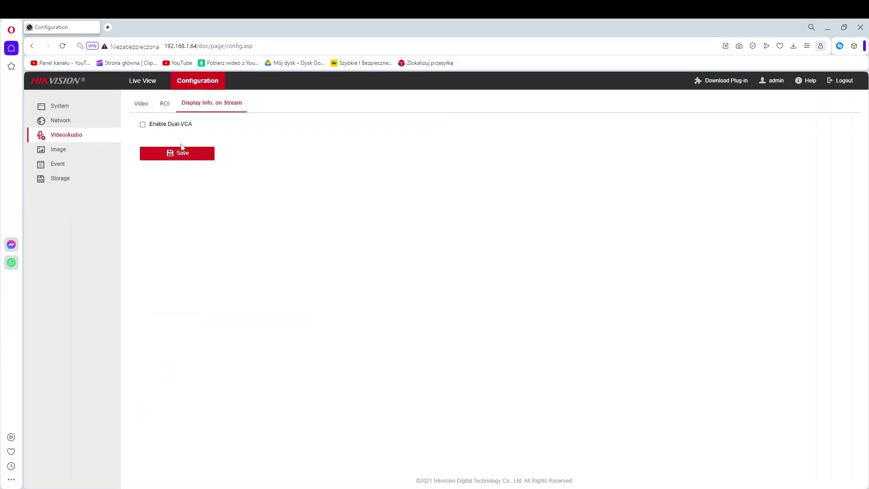
- Browse Image's OSD, Privacy Mask and Image Parameters Switch tabs, then System Settings' Basic Information
left_click(68, 149)
left_click(209, 104)
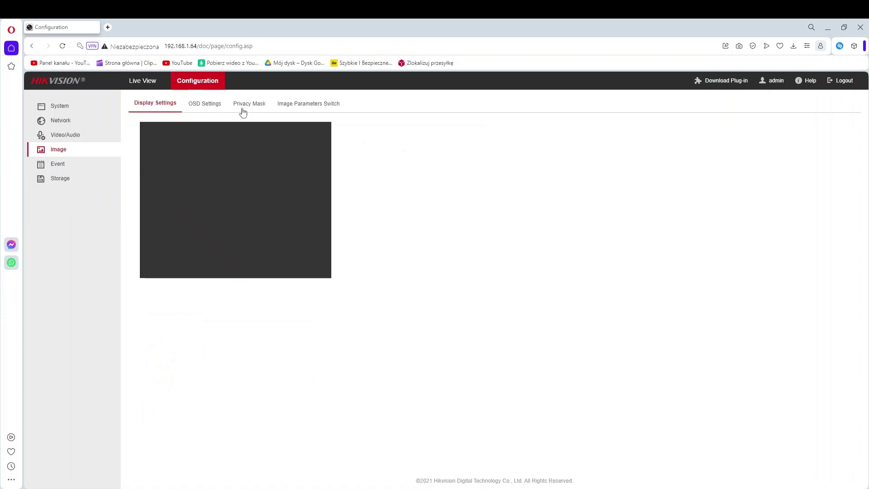
left_click(247, 107)
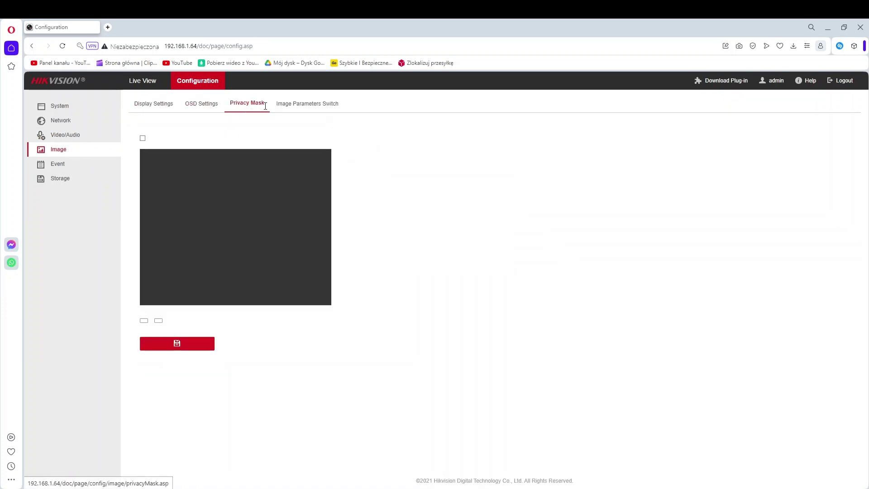
left_click(300, 105)
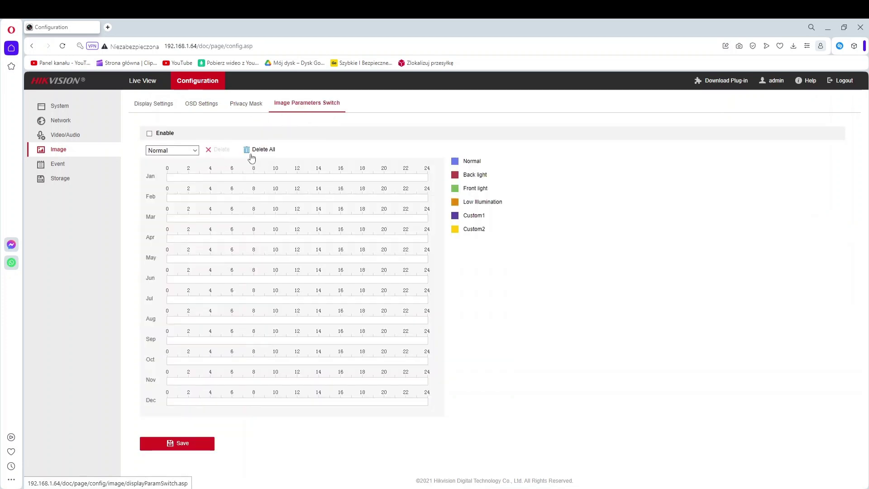
left_click(76, 137)
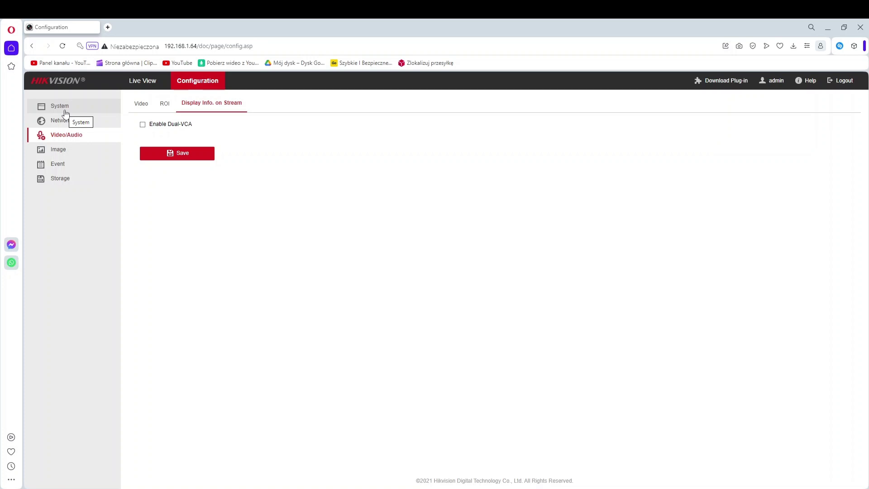
left_click(65, 113)
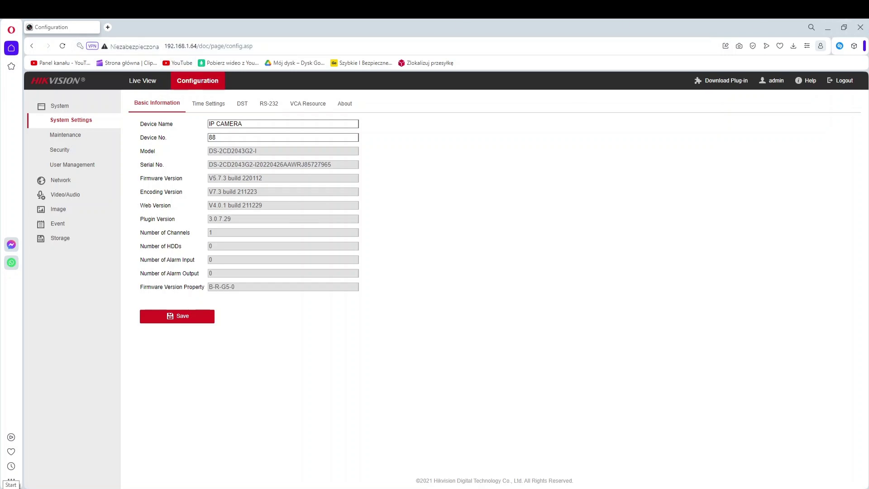
- Search the Start menu for 'ivms' to find the iVMS-4200 client
left_click(10, 487)
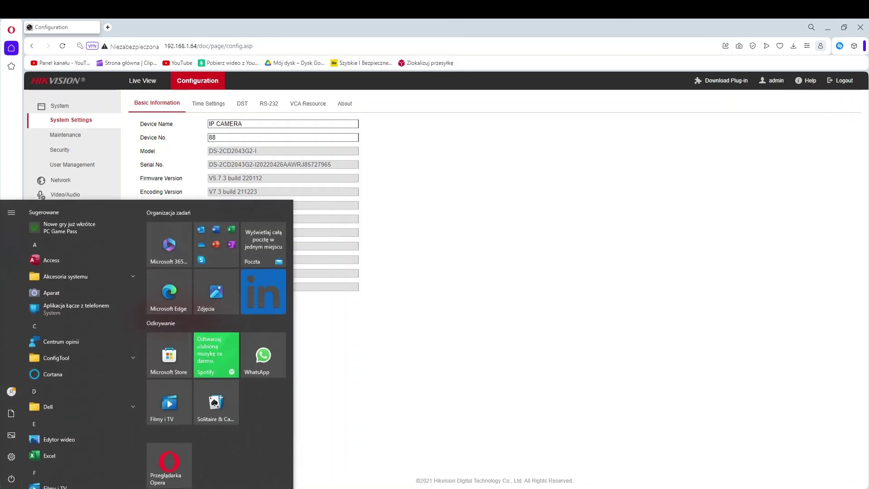
type("ivms")
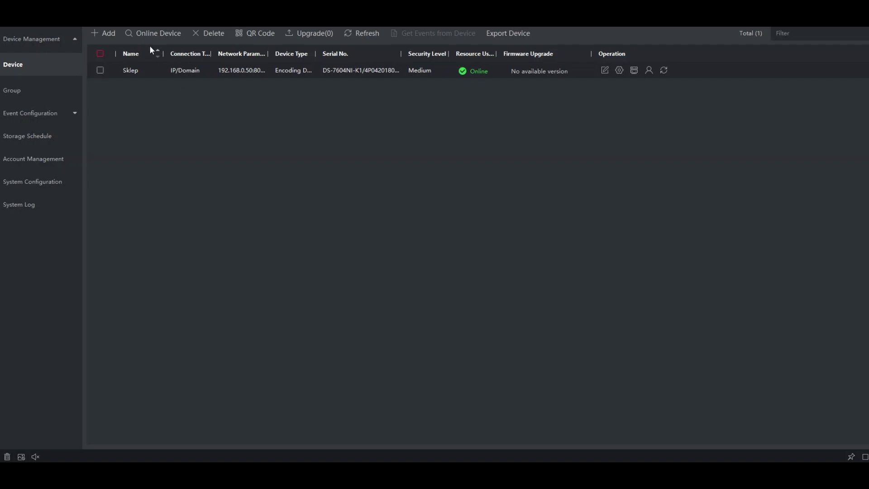
- Add the online camera at 192.168.1.64 as device 'test' with the admin user name and password
left_click(158, 33)
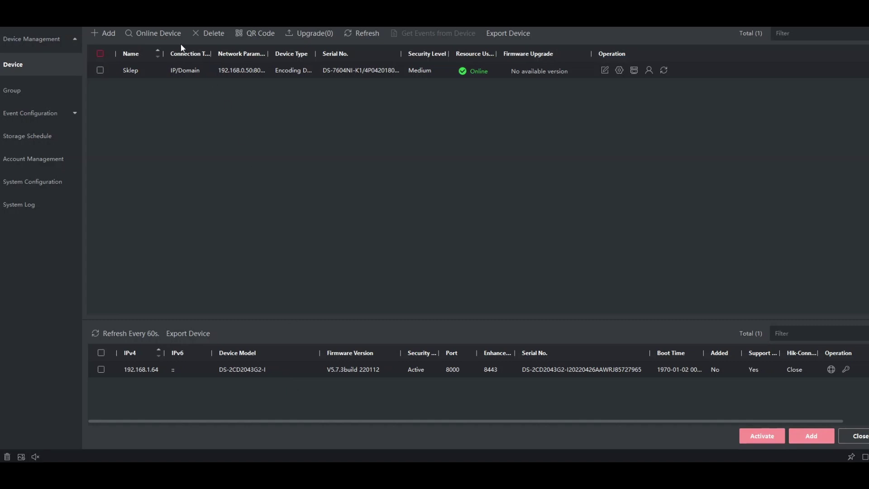
left_click(101, 367)
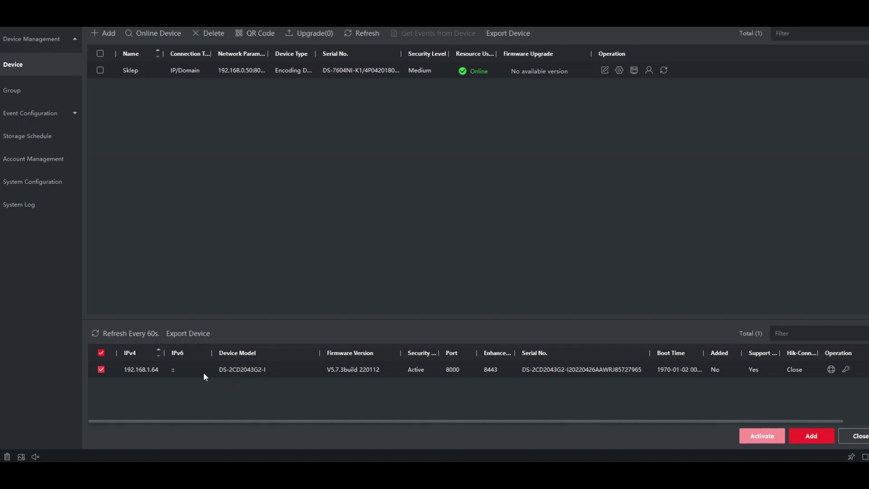
left_click(820, 437)
left_click(488, 119)
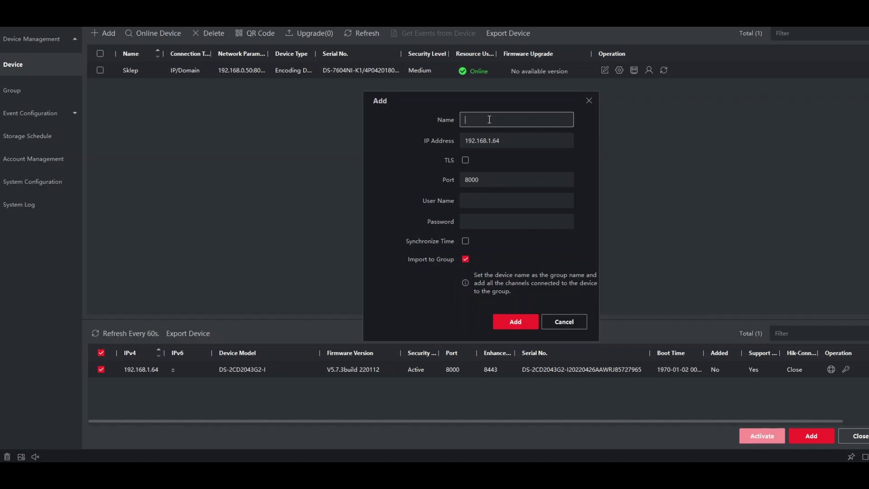
type("test")
left_click(478, 200)
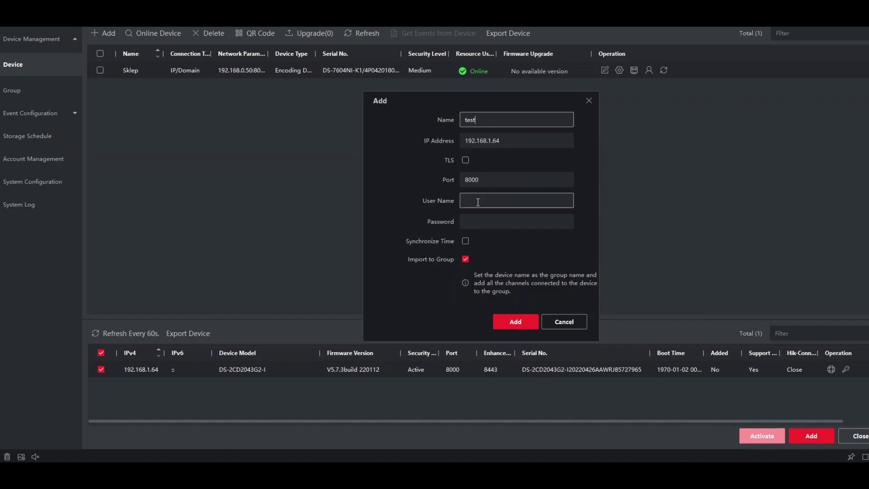
type("a")
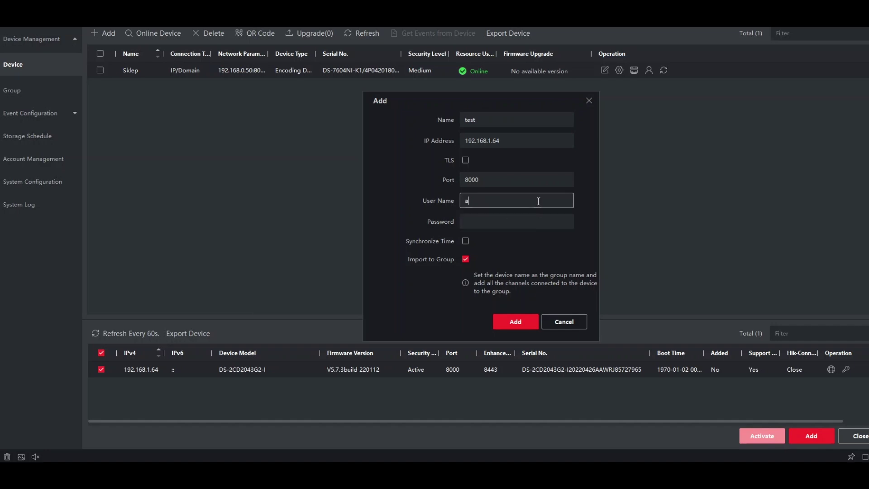
type("dmin")
key("Tab")
type("•••••••••••")
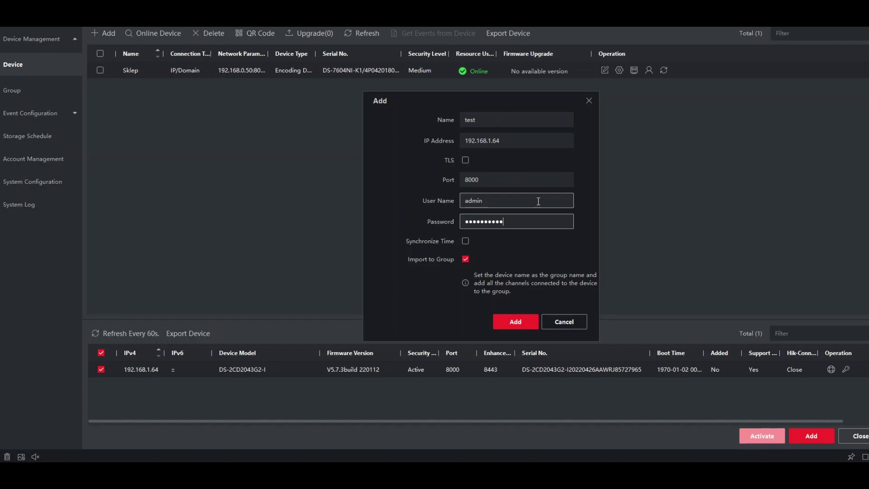
left_click(518, 320)
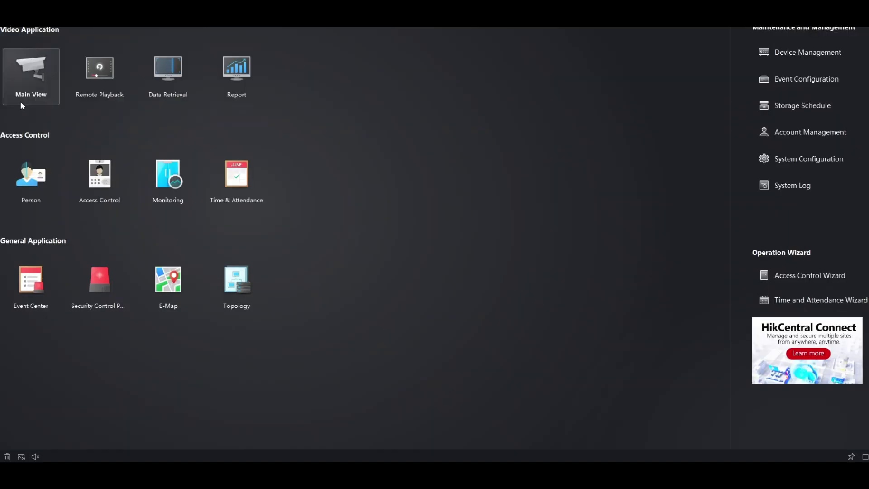
left_click(22, 100)
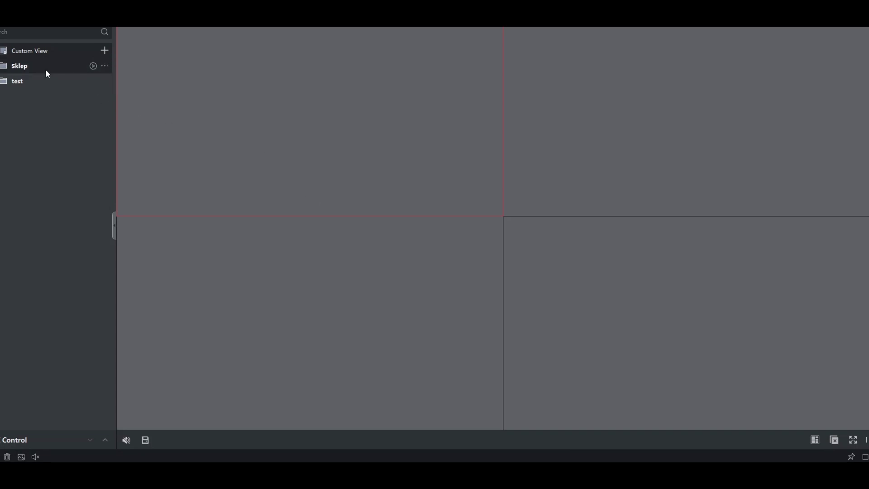
- Expand the test device and start live video from Camera 01_test
left_click(25, 82)
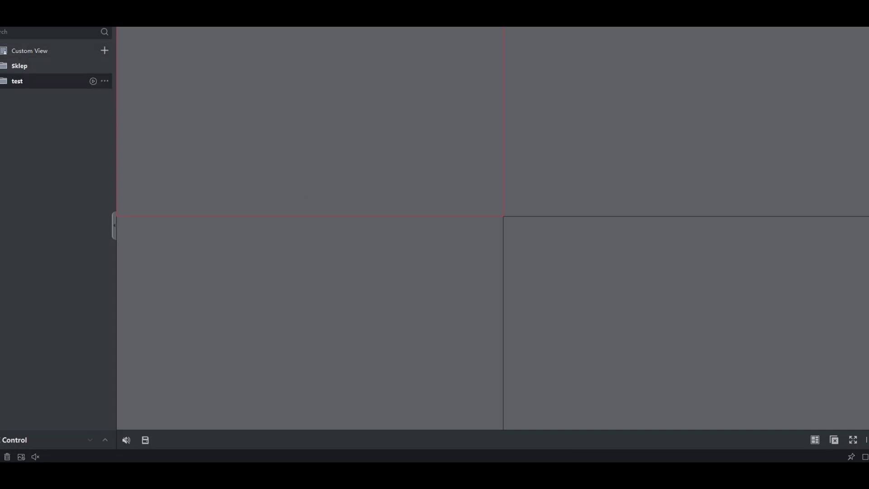
double_click(42, 97)
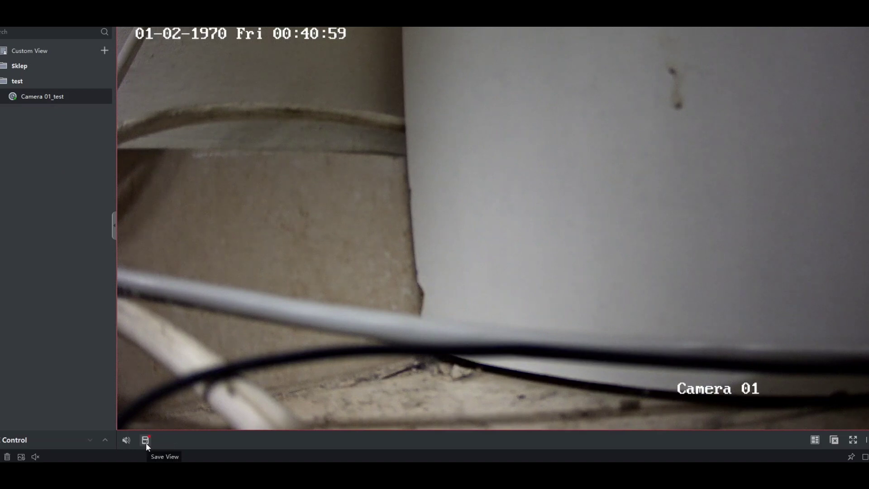
mouse_move(622, 359)
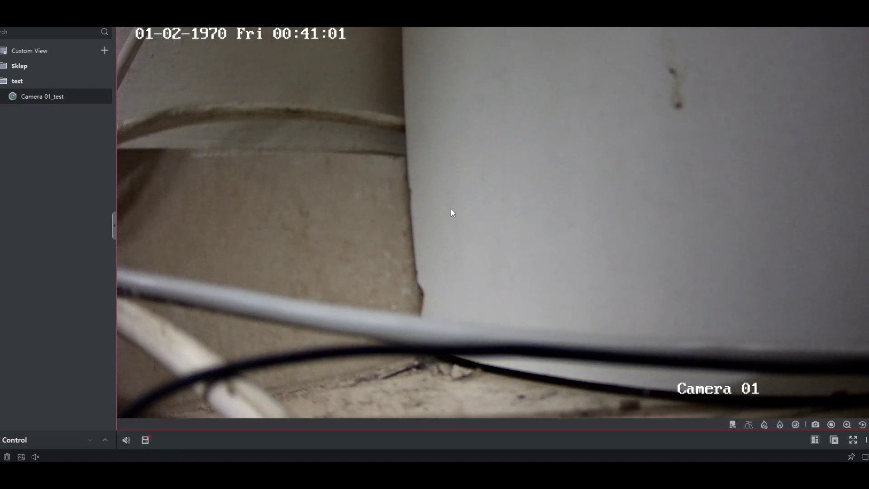